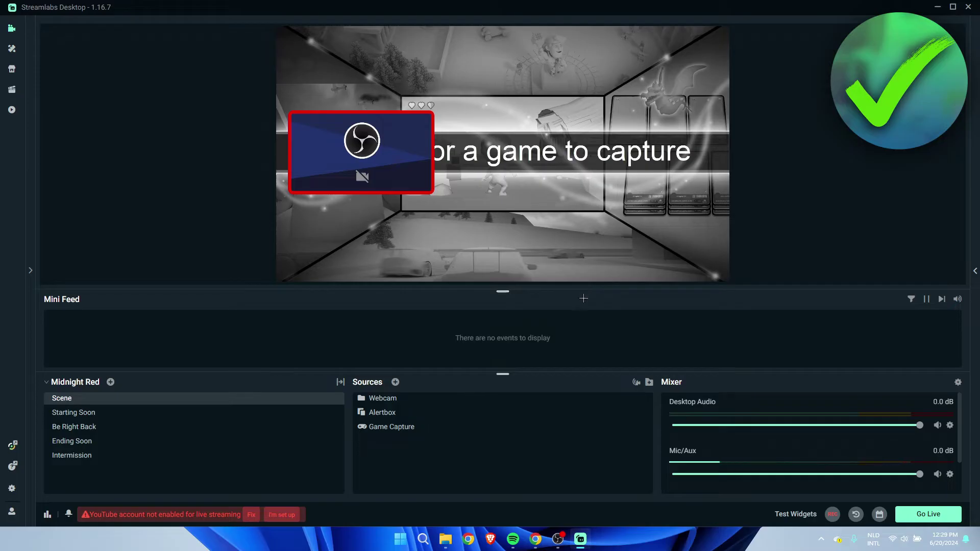
# Step: Add an Application Audio Capture (BETA) source named Discord to the scene
pyautogui.click(395, 383)
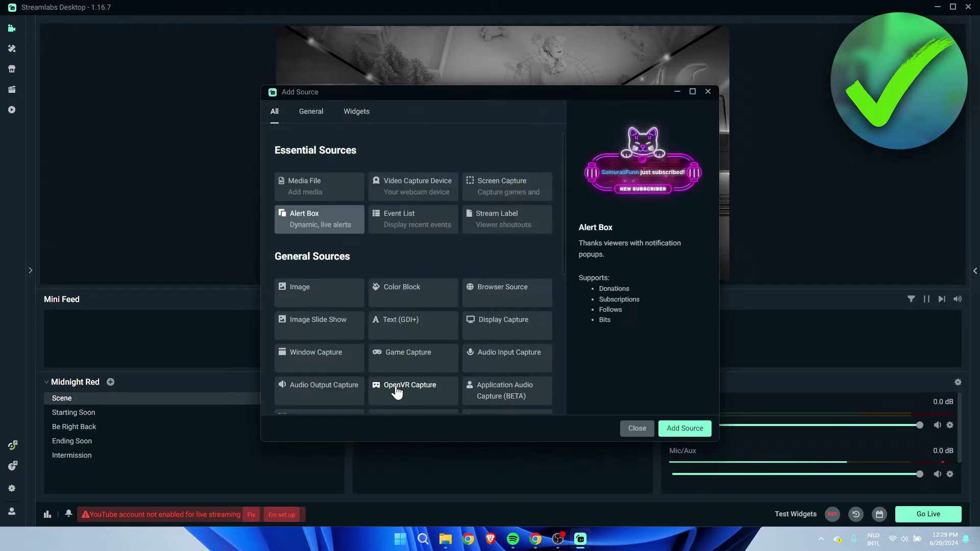
pyautogui.scroll(-1, 500, 275)
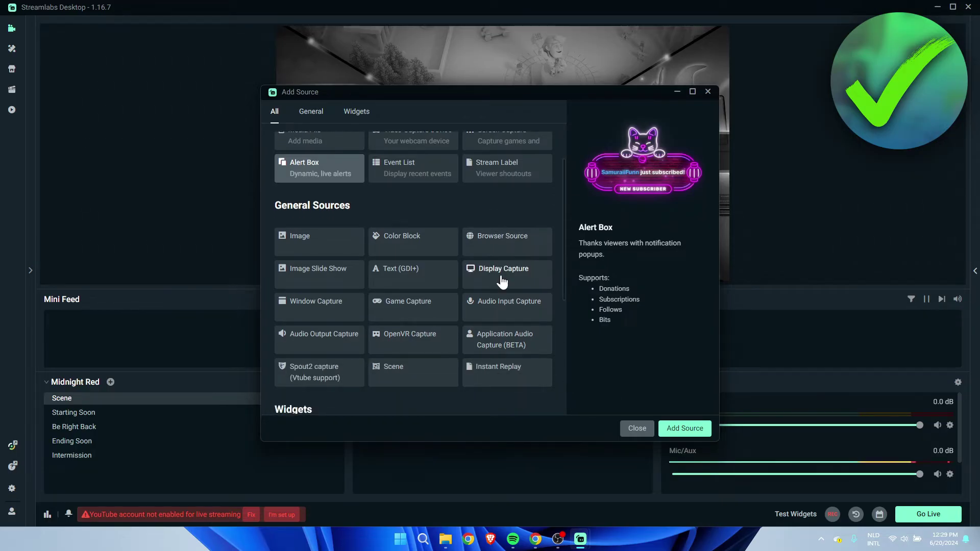
pyautogui.click(536, 346)
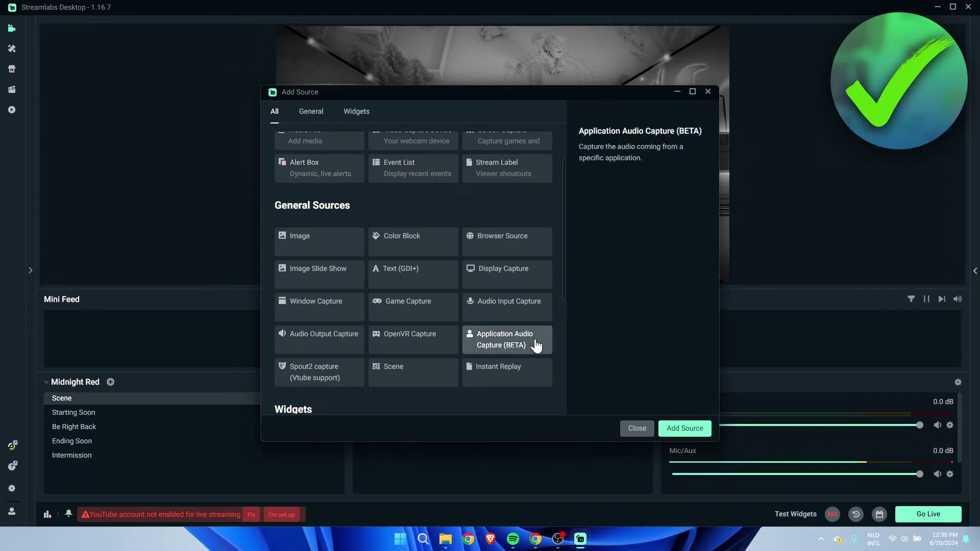
pyautogui.click(684, 428)
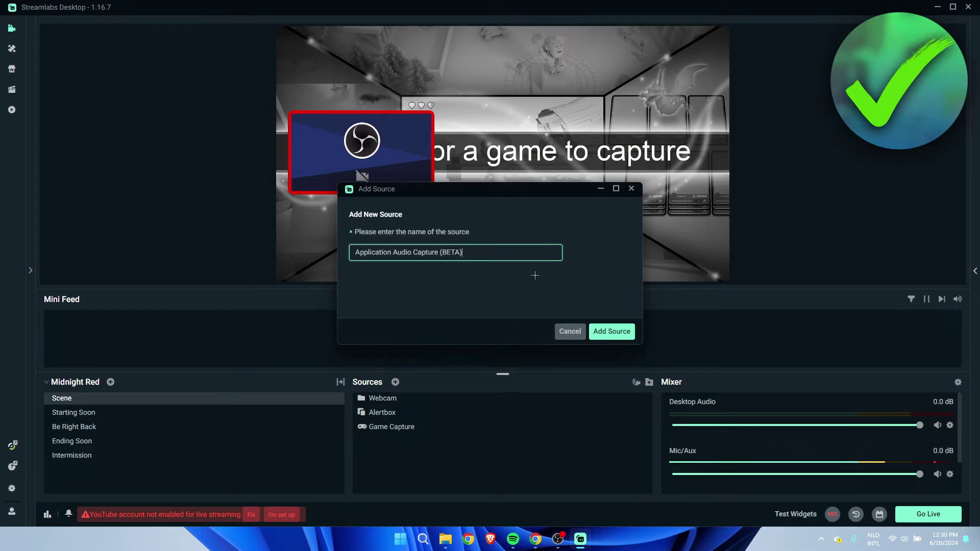
pyautogui.hotkey('ctrl', 'a')
pyautogui.write('Discor')
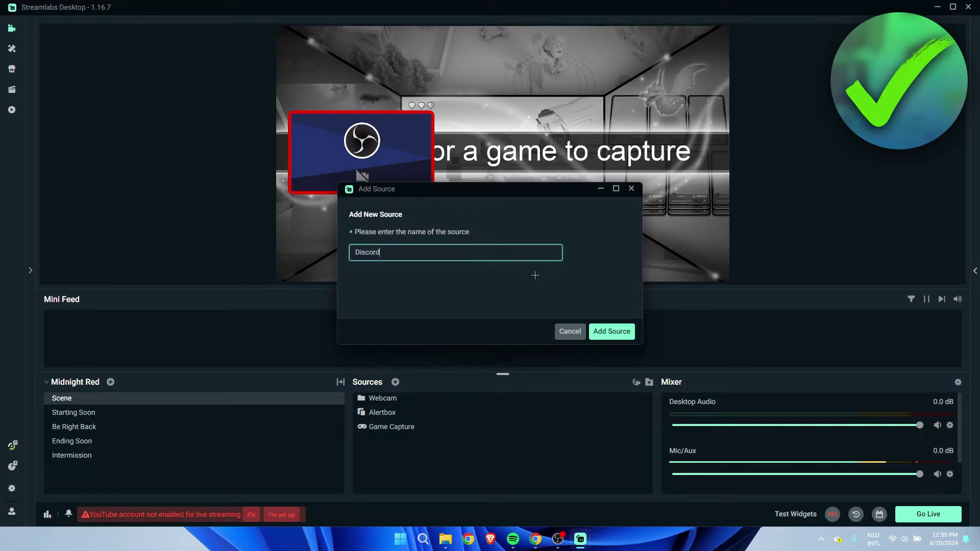
pyautogui.click(606, 333)
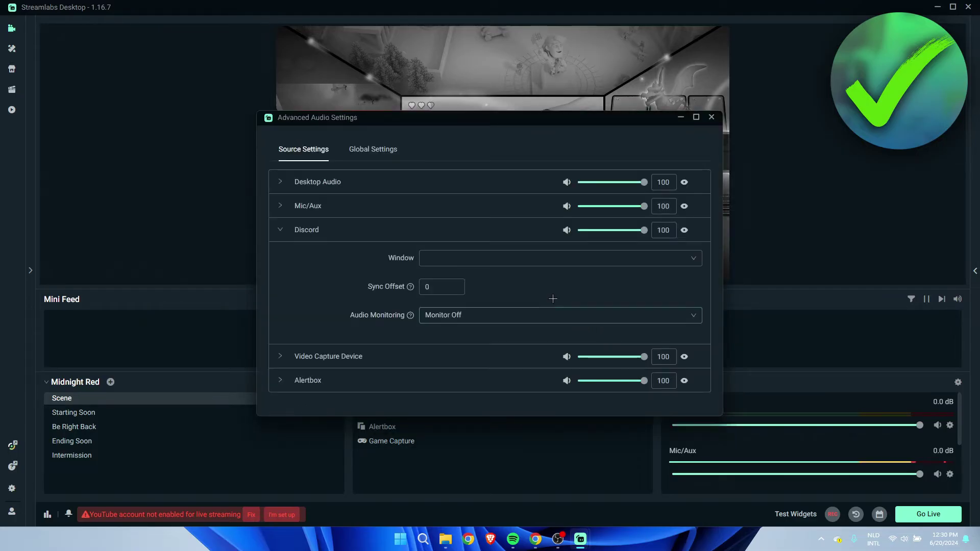
# Step: Launch the Discord app from Windows search, then minimize it to return to Streamlabs
pyautogui.click(531, 258)
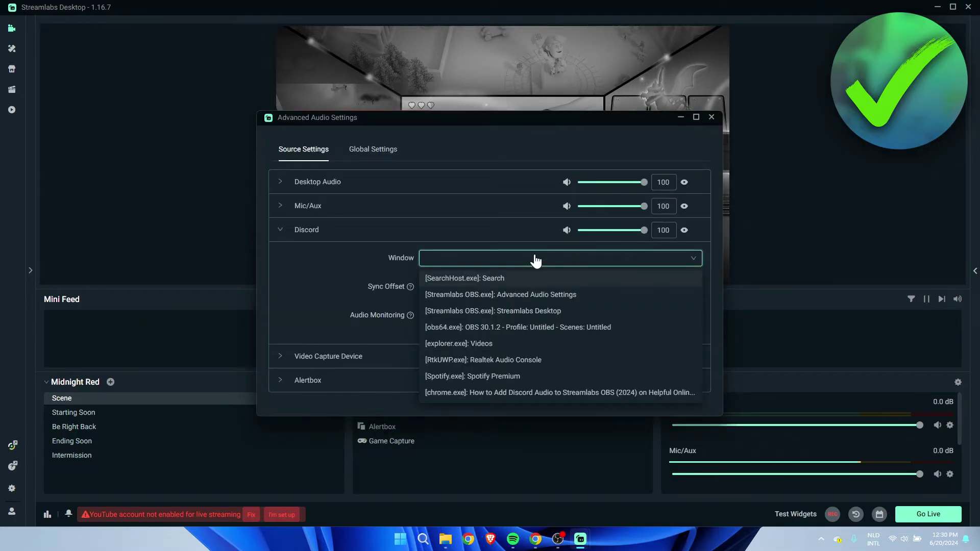
pyautogui.click(337, 282)
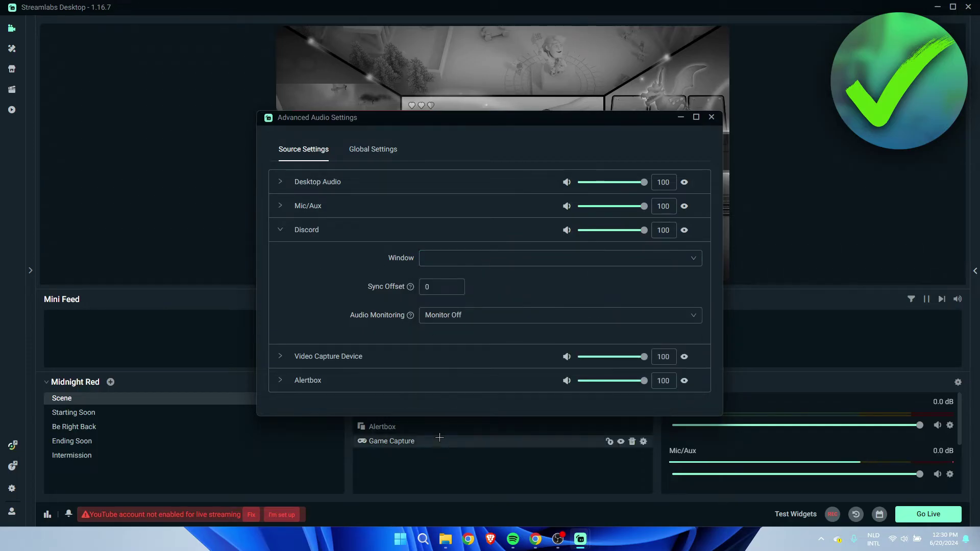
pyautogui.press('super')
pyautogui.write('discord')
pyautogui.press('Return')
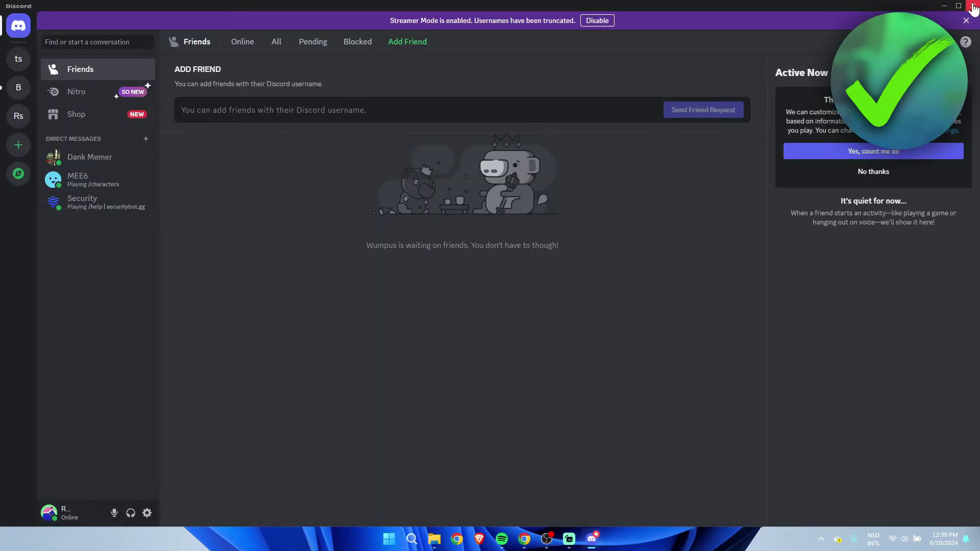
pyautogui.click(945, 5)
# Step: Set the Discord source's Window to [Discord.exe]: Friends - Discord
pyautogui.click(449, 260)
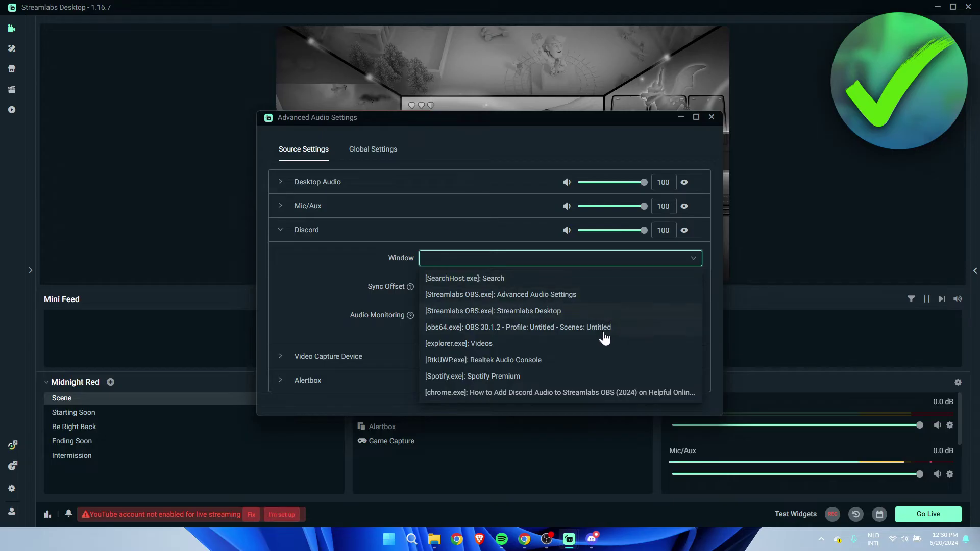
pyautogui.scroll(-2, 573, 368)
pyautogui.click(574, 367)
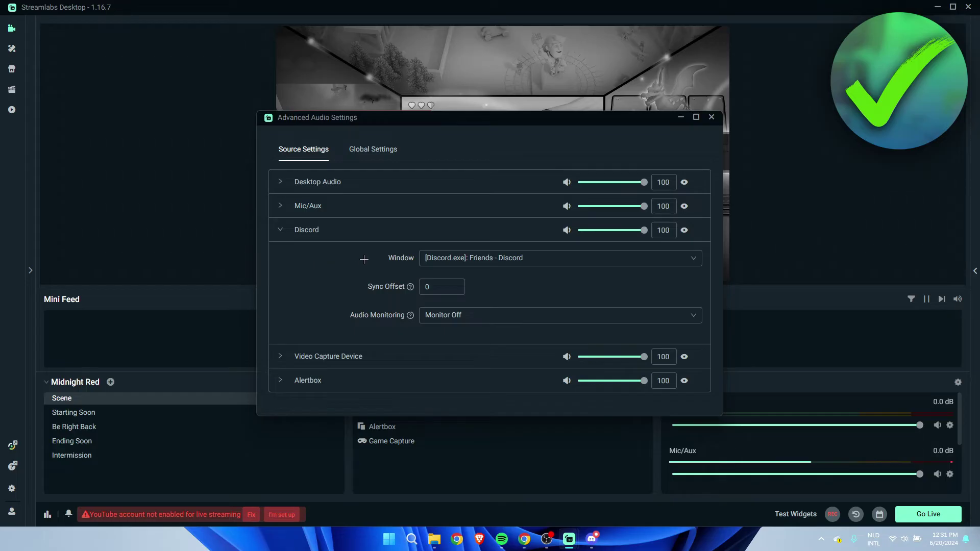
# Step: Close Advanced Audio Settings and add a new Application Audio Capture source named Spotify
pyautogui.click(711, 118)
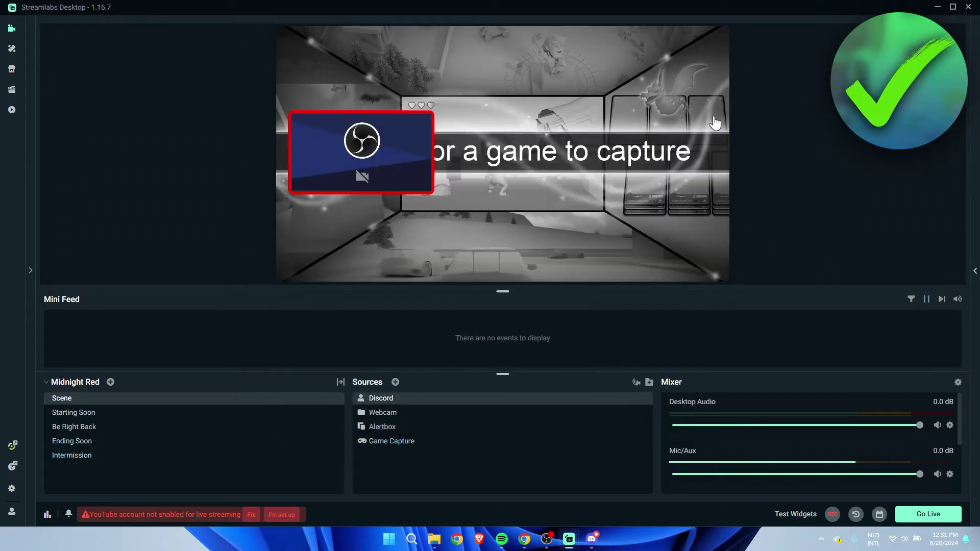
pyautogui.click(396, 383)
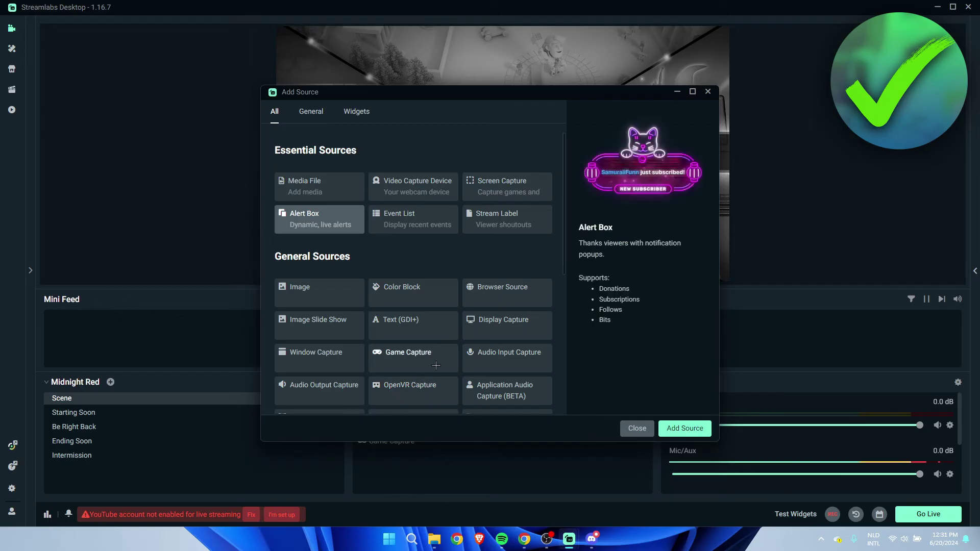
pyautogui.click(507, 394)
pyautogui.click(684, 429)
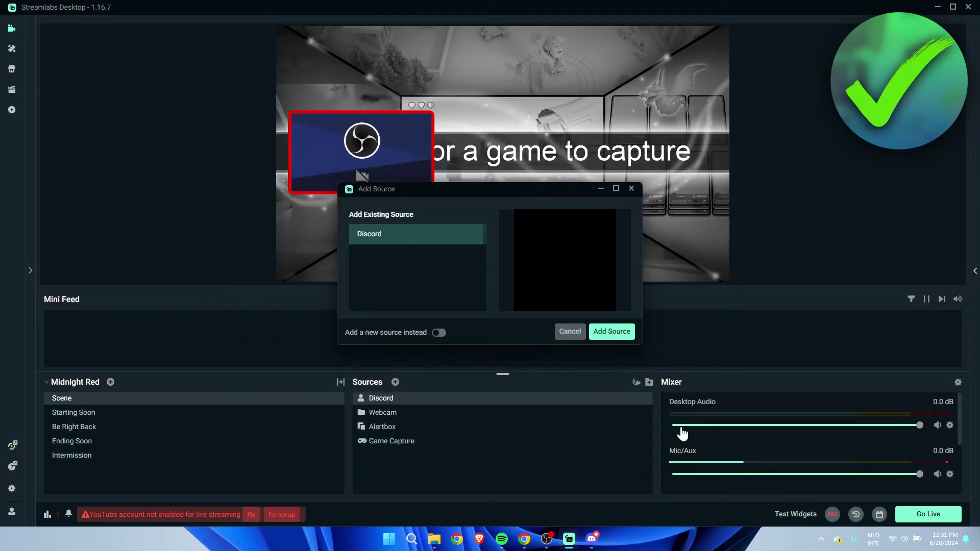
pyautogui.click(439, 334)
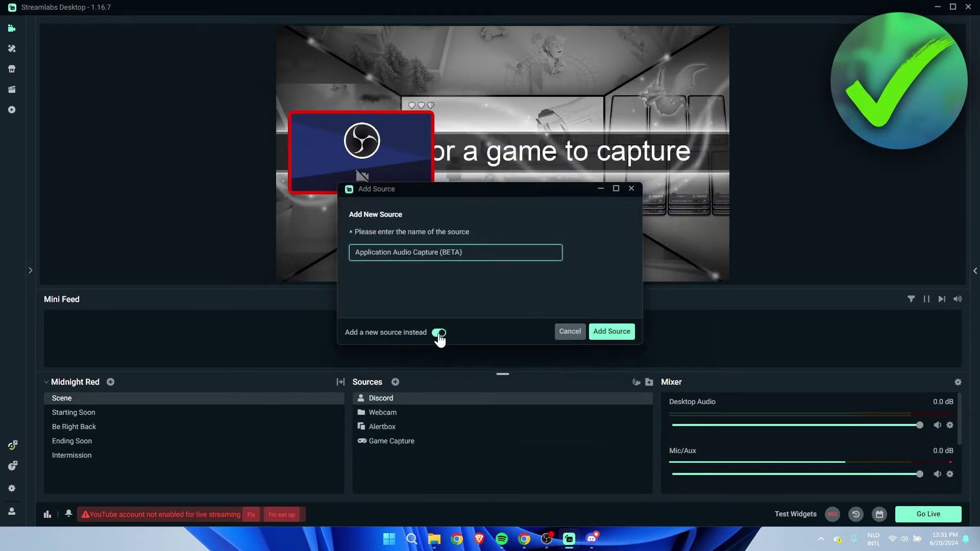
pyautogui.hotkey('ctrl', 'a')
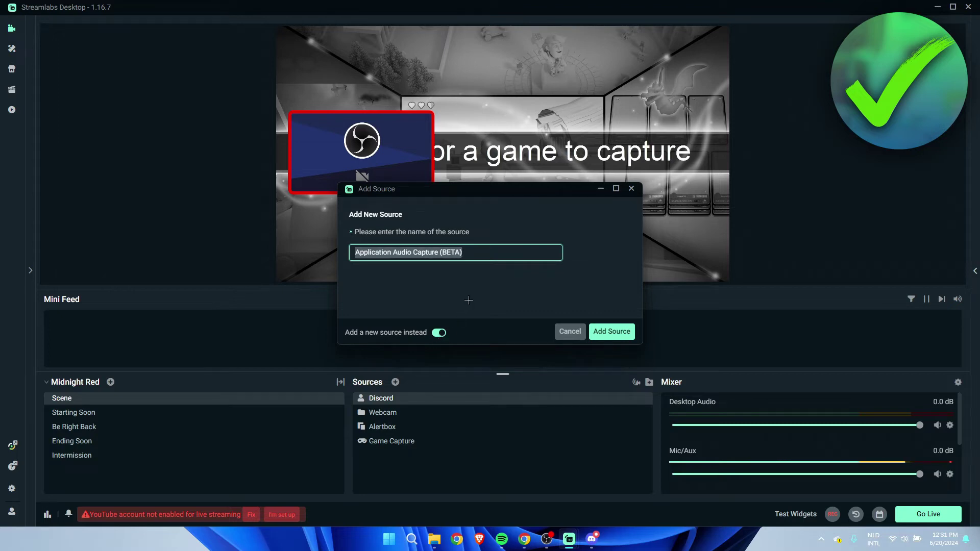
pyautogui.write('Spotify')
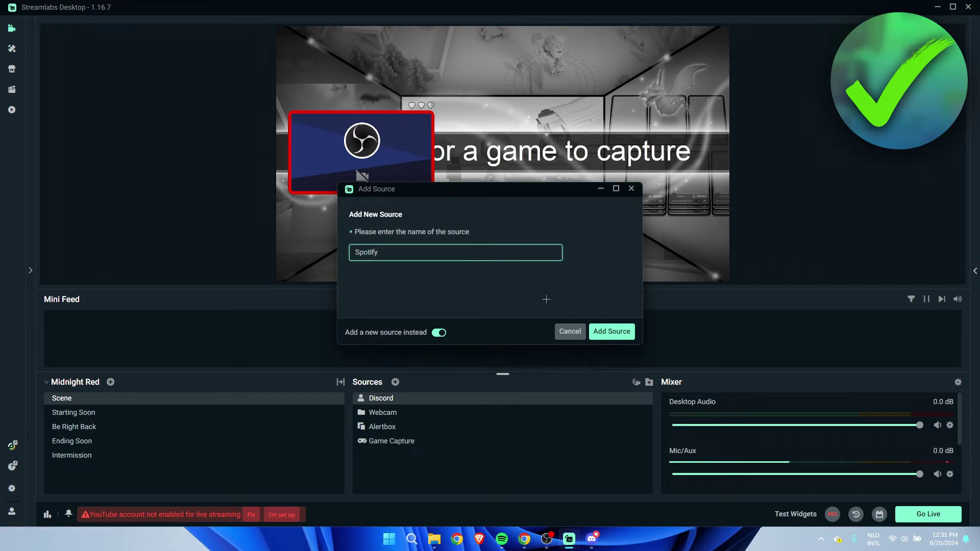
pyautogui.click(612, 332)
# Step: Set the Spotify source's Window to [Spotify.exe]: Spotify Premium and collapse its row
pyautogui.click(471, 261)
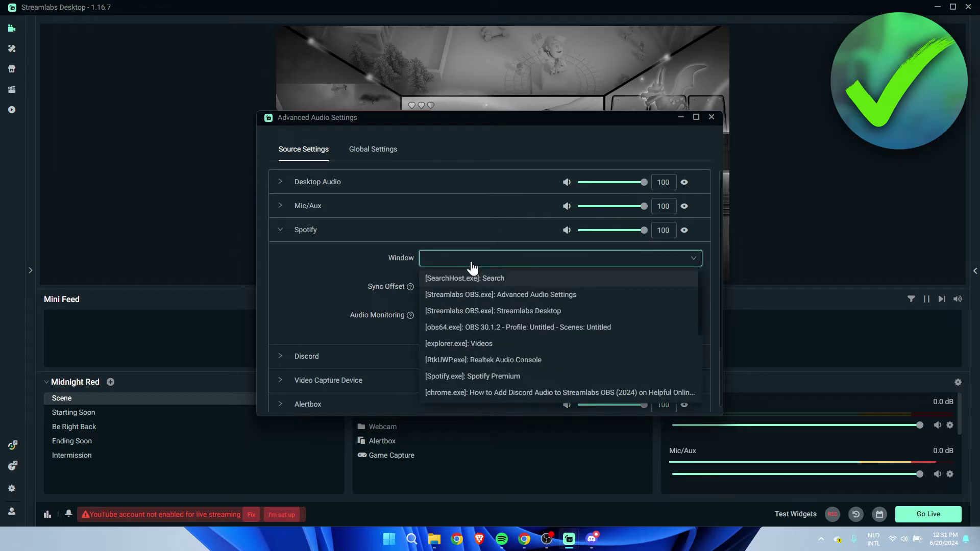
pyautogui.scroll(-1, 511, 307)
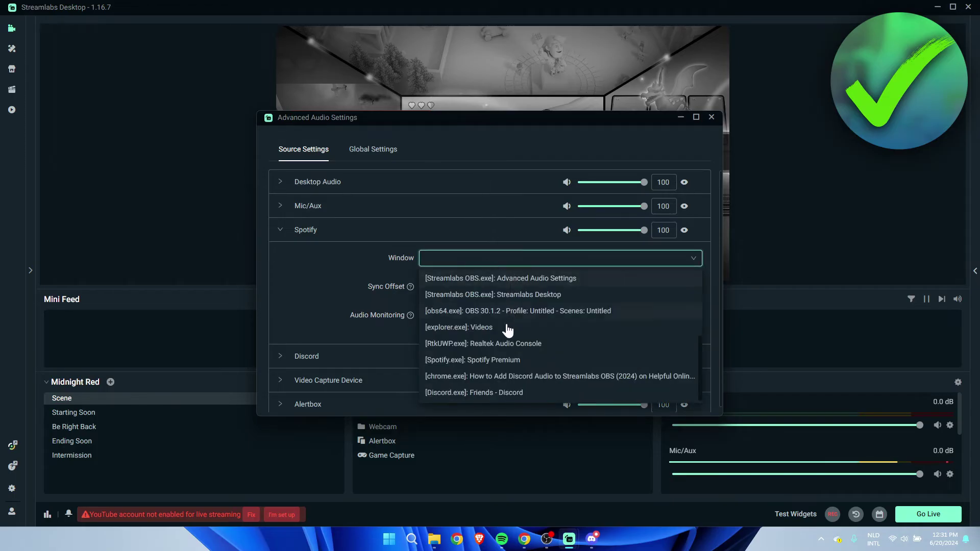
pyautogui.click(473, 360)
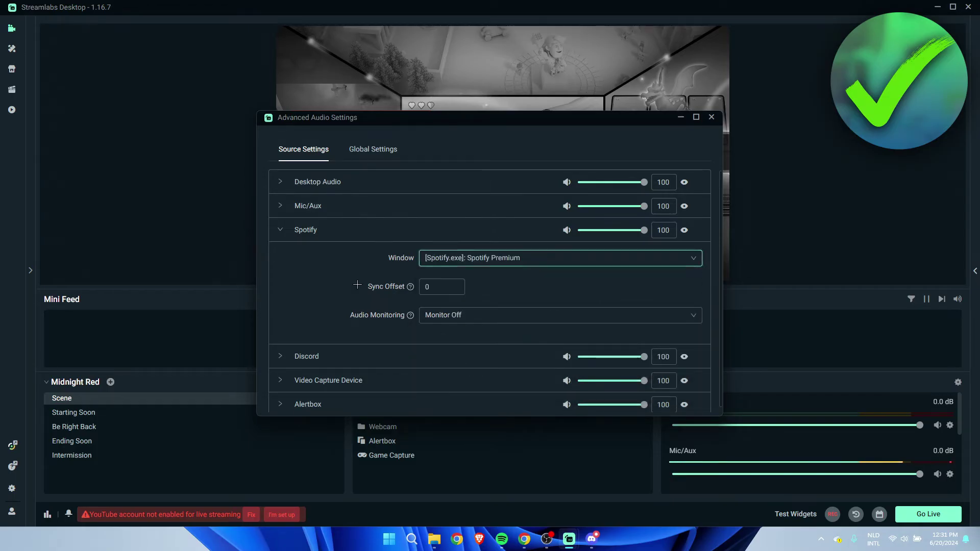
pyautogui.click(280, 230)
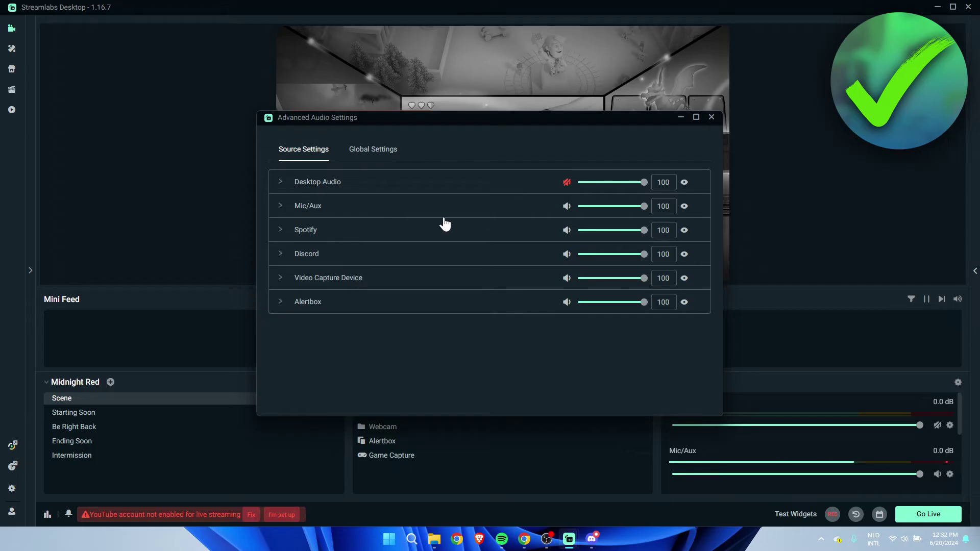
# Step: Set volumes to Spotify 15, Video Capture Device 50 and Discord 75, then view Global Settings
pyautogui.moveTo(645, 230); pyautogui.dragTo(593, 233)
pyautogui.moveTo(641, 278); pyautogui.dragTo(611, 279)
pyautogui.moveTo(593, 232); pyautogui.dragTo(600, 232)
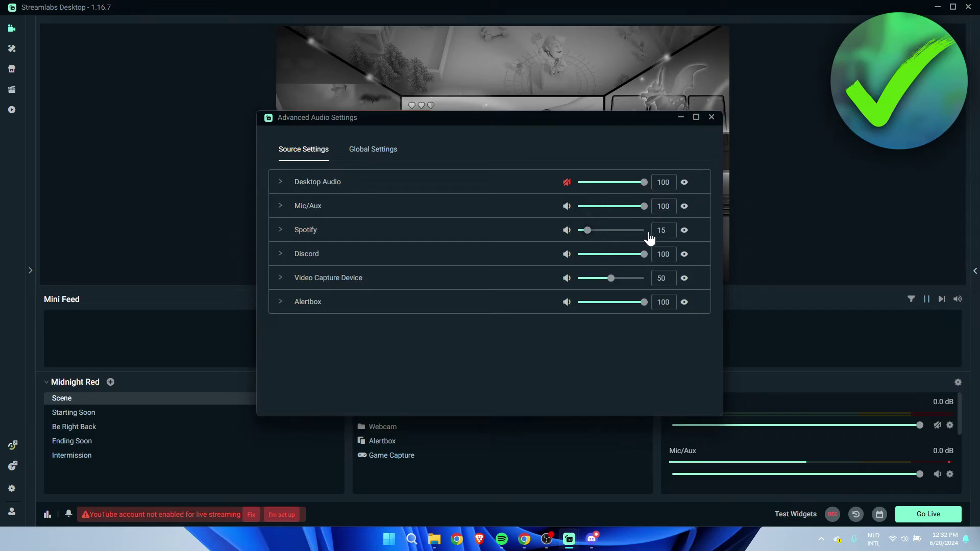
pyautogui.moveTo(643, 258); pyautogui.dragTo(612, 284)
pyautogui.click(389, 161)
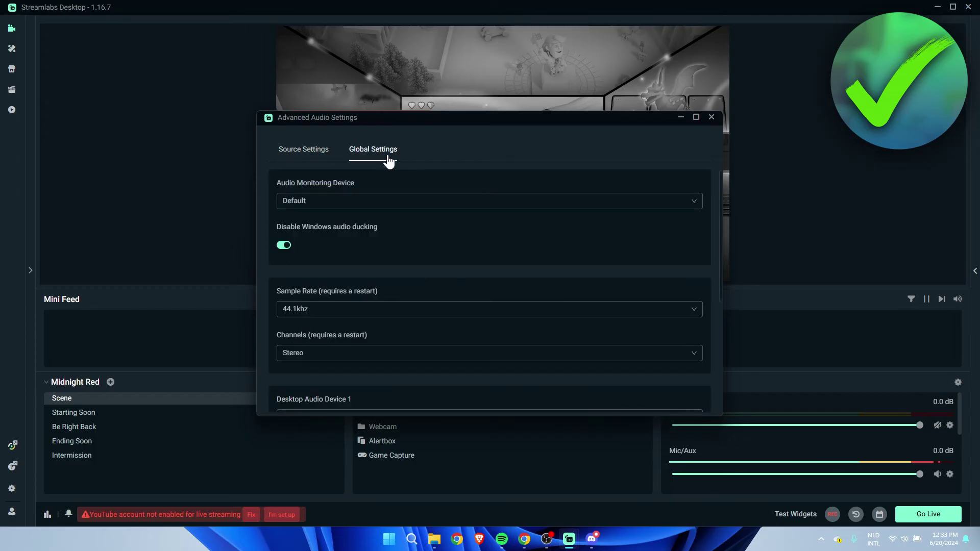
# Step: Back on Source Settings, set Spotify's Audio Monitoring to Monitor Off and collapse its row
pyautogui.scroll(-4, 499, 276)
pyautogui.scroll(4, 475, 269)
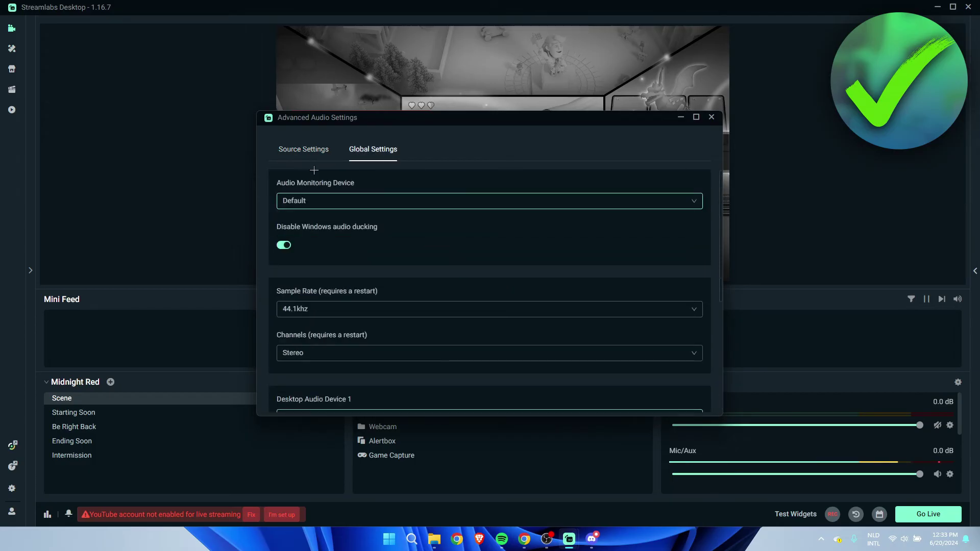
pyautogui.click(305, 149)
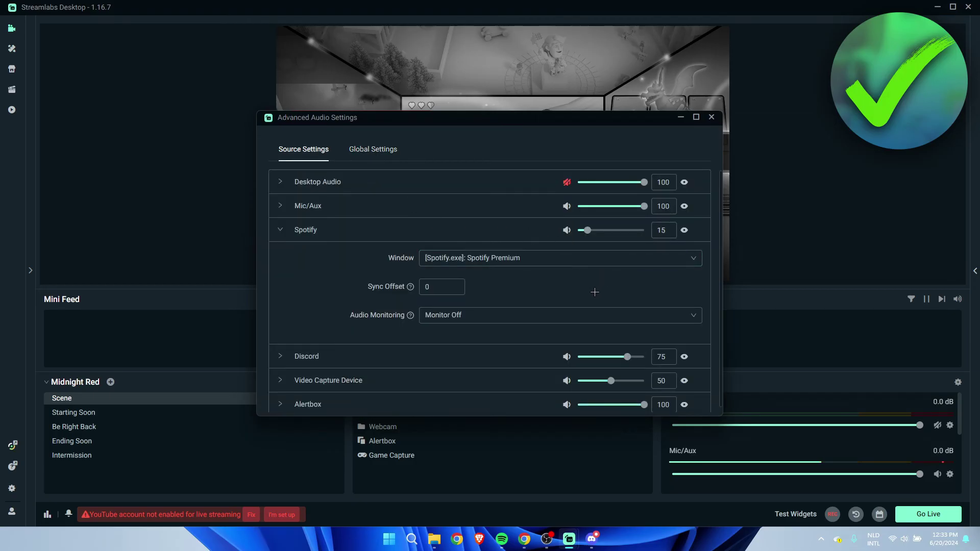
pyautogui.moveTo(410, 287)
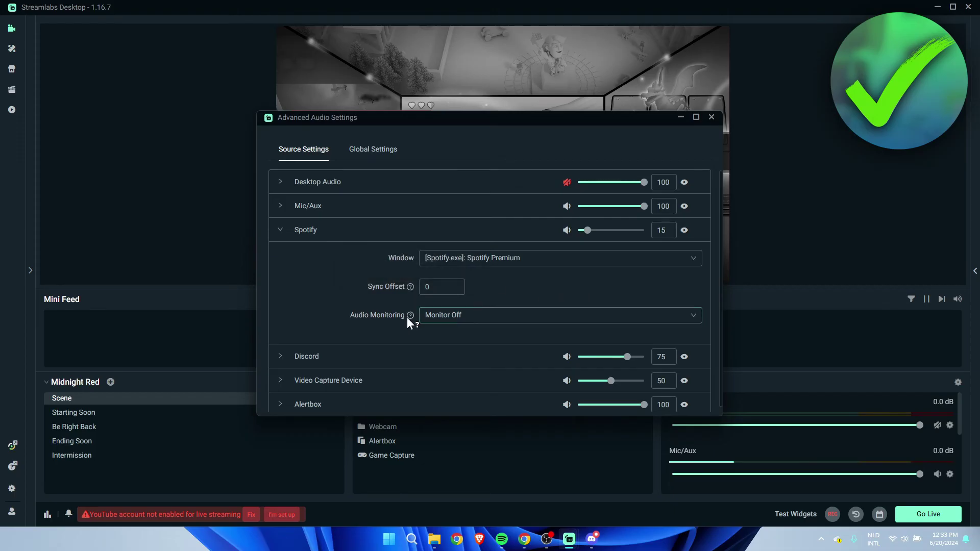
pyautogui.moveTo(407, 316)
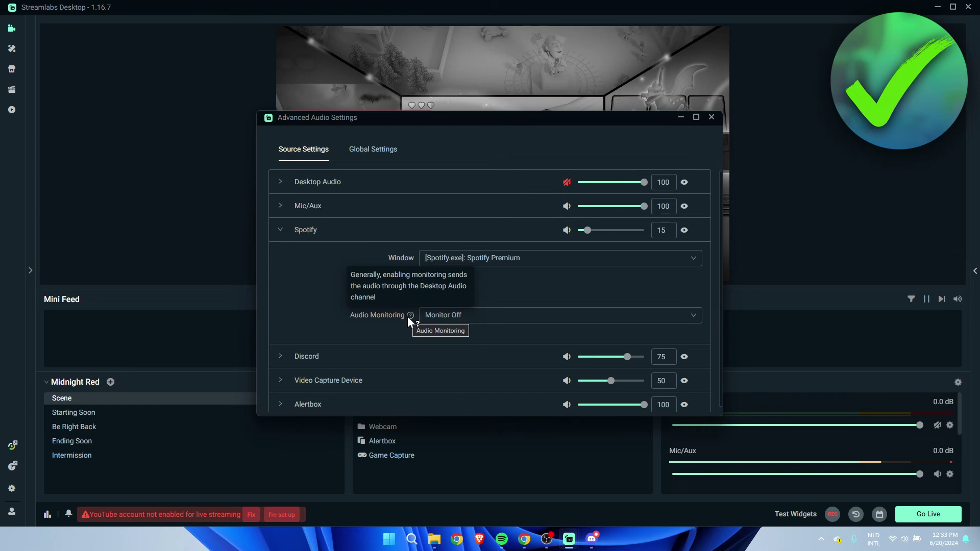
pyautogui.click(521, 321)
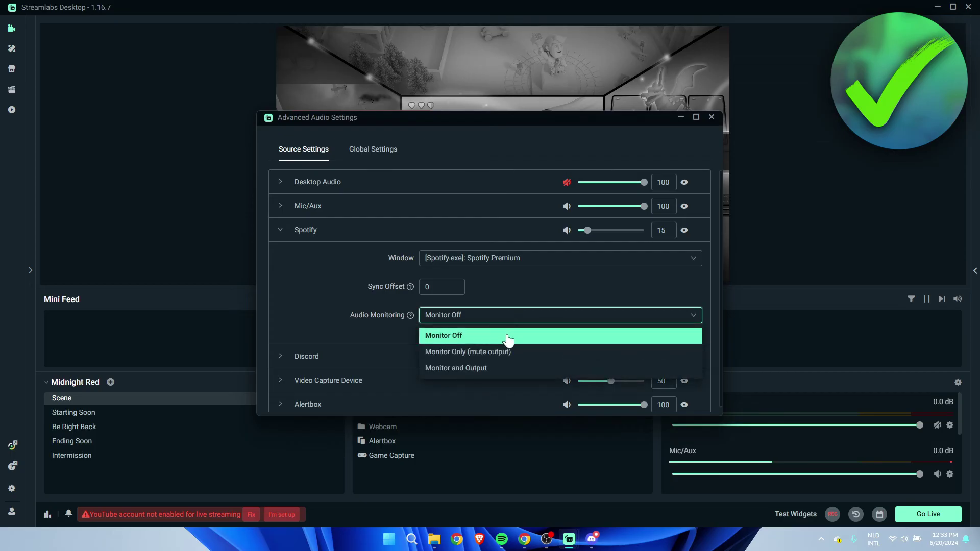
pyautogui.click(507, 335)
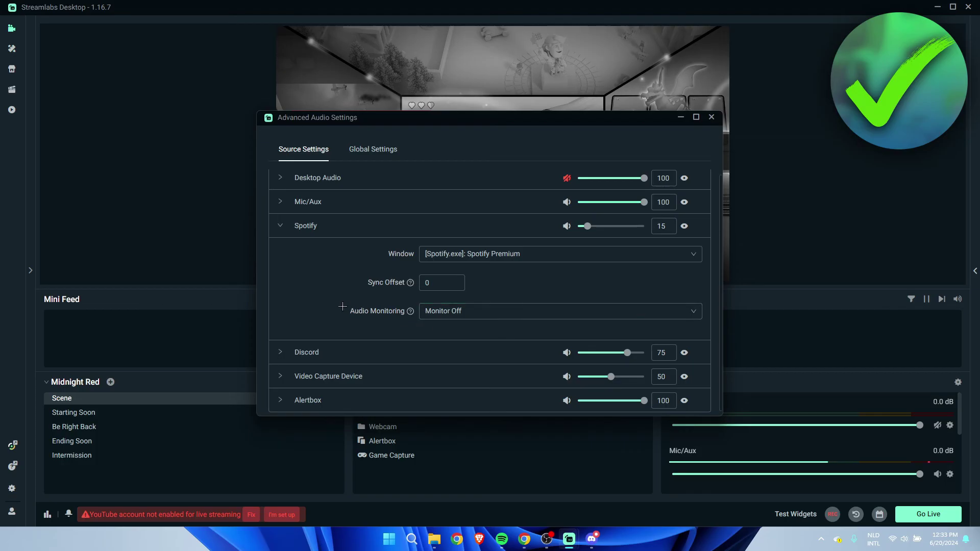
pyautogui.click(281, 231)
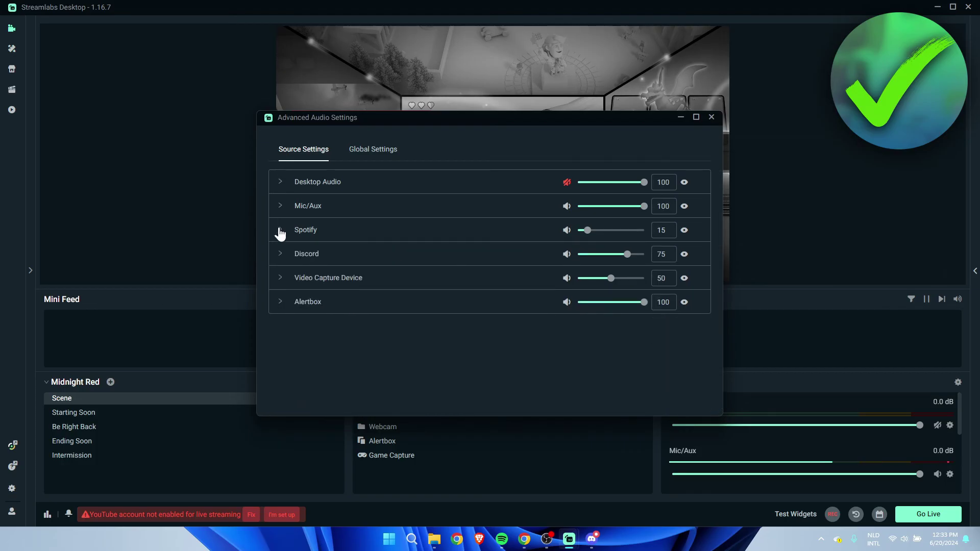
# Step: Test-mute Spotify and Discord, leave both unmuted, and close Advanced Audio Settings
pyautogui.click(566, 230)
pyautogui.click(567, 254)
pyautogui.click(567, 255)
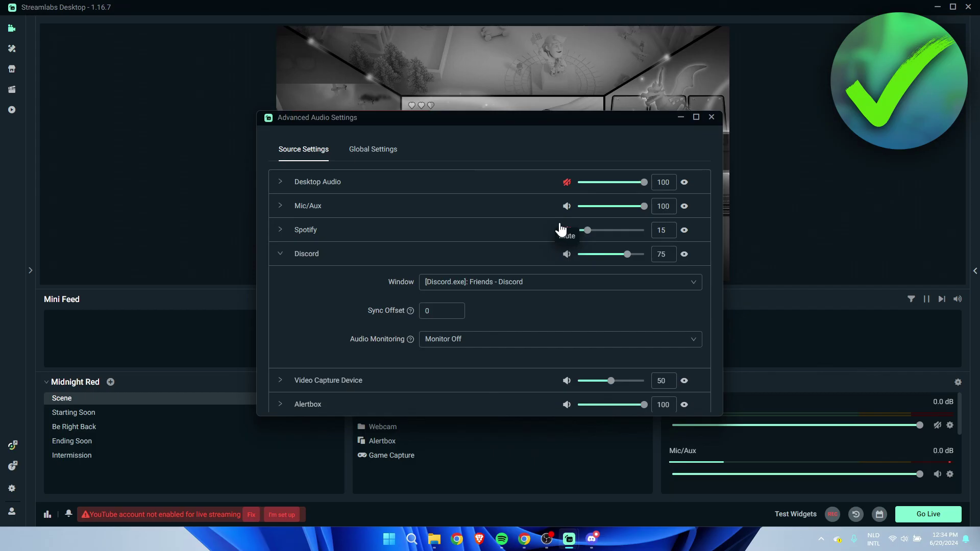
pyautogui.click(567, 230)
pyautogui.click(449, 256)
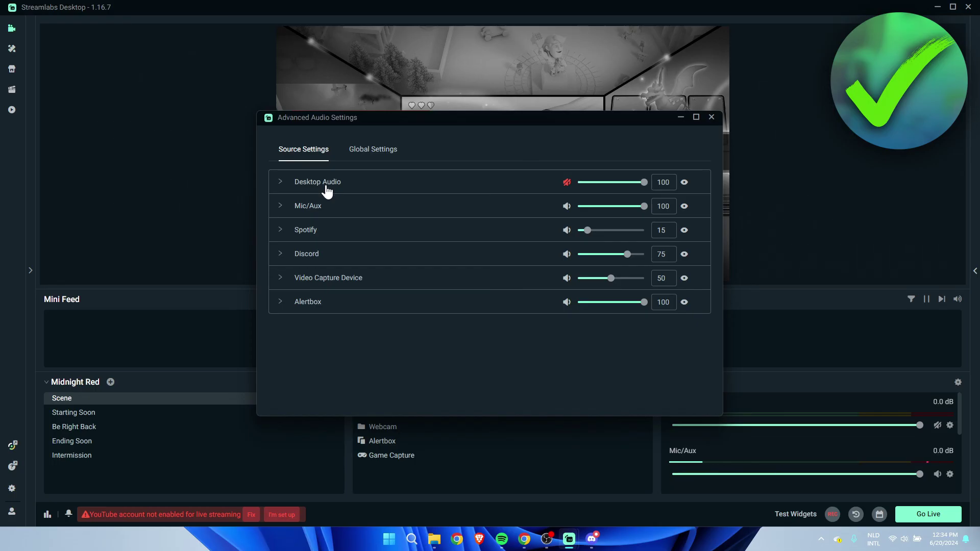
pyautogui.click(711, 118)
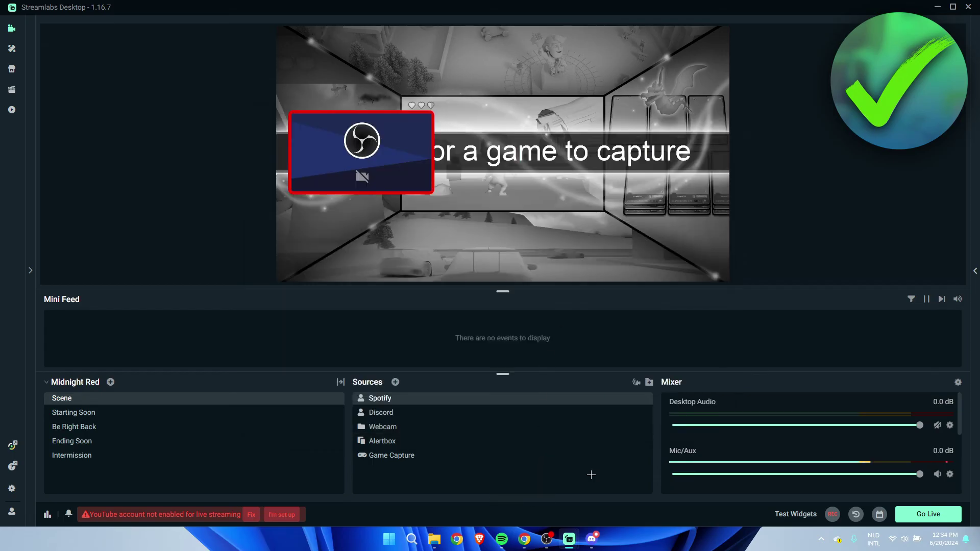